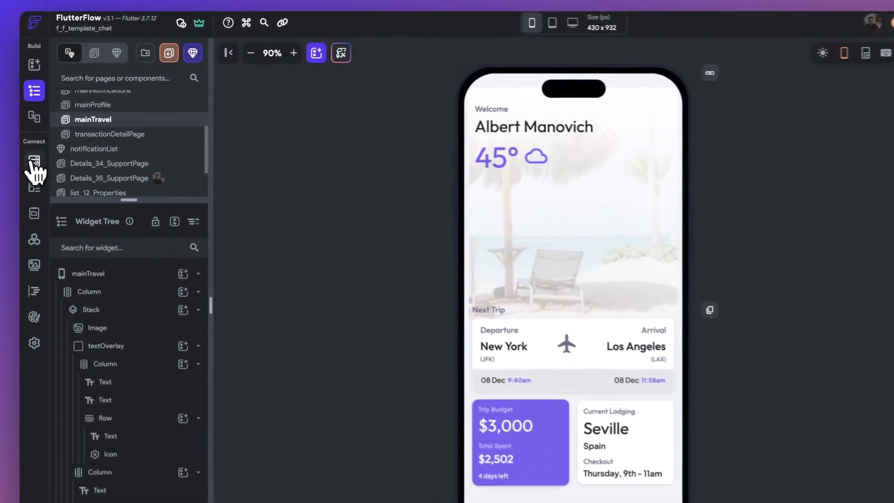
# Step: Switch to Firestore and browse the template collection choices for propertyListings
pyautogui.click(31, 150)
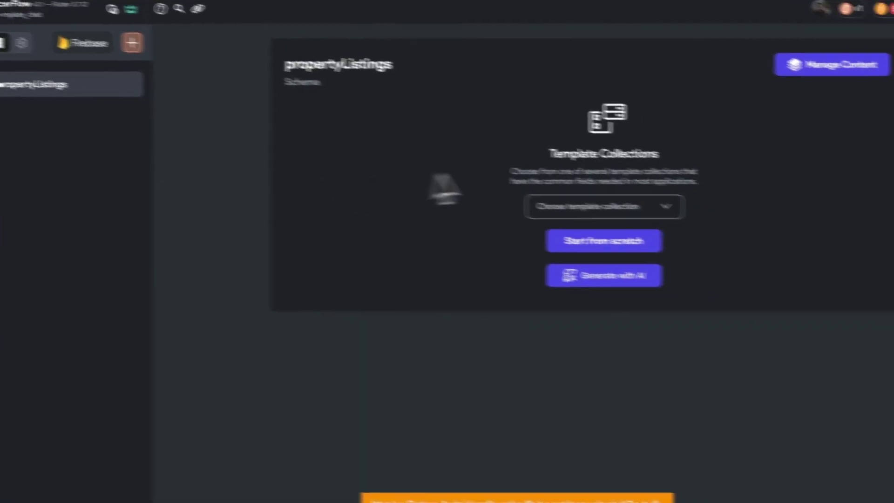
pyautogui.click(591, 199)
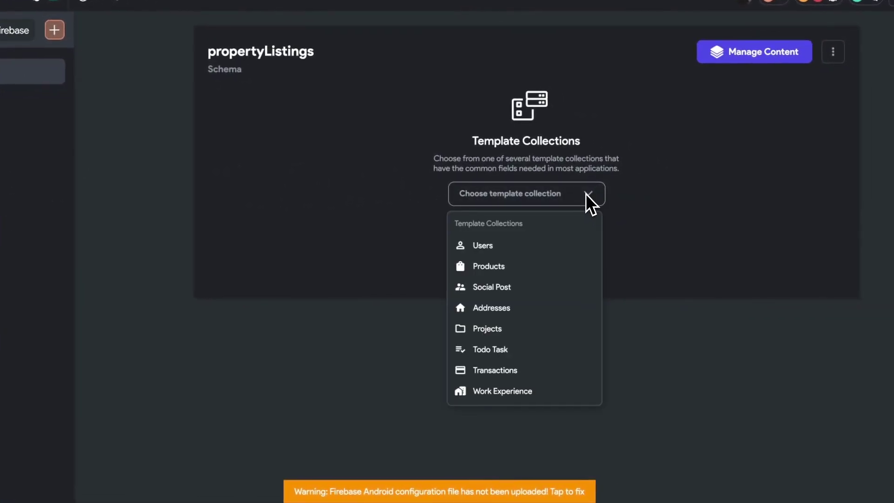
pyautogui.click(590, 199)
# Step: Submit the AI Gen prompt 'generate collections for an airline app with tickets'
pyautogui.click(555, 262)
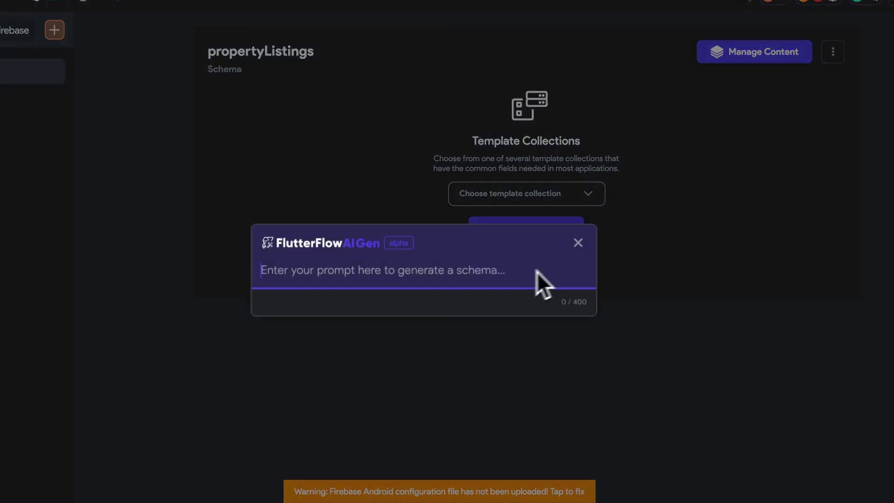
pyautogui.write('crea')
pyautogui.press('BackSpace')
pyautogui.press('BackSpace')
pyautogui.press('BackSpace')
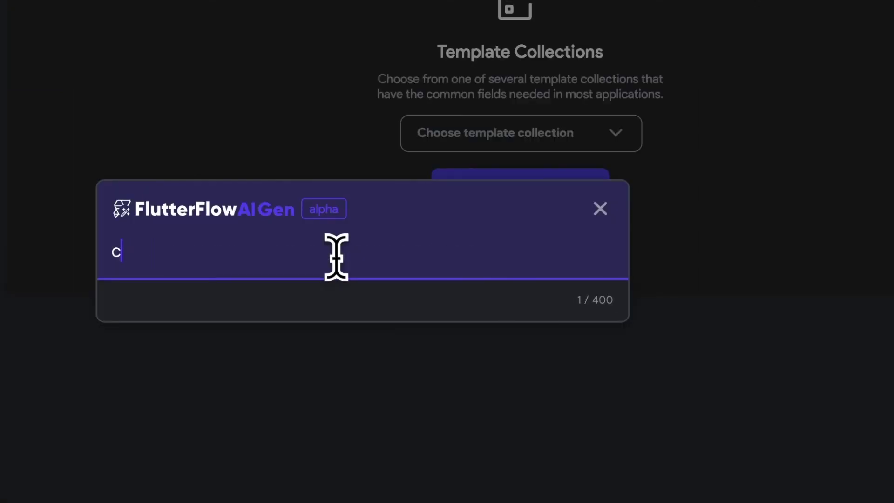
pyautogui.press('BackSpace')
pyautogui.write('generate collects')
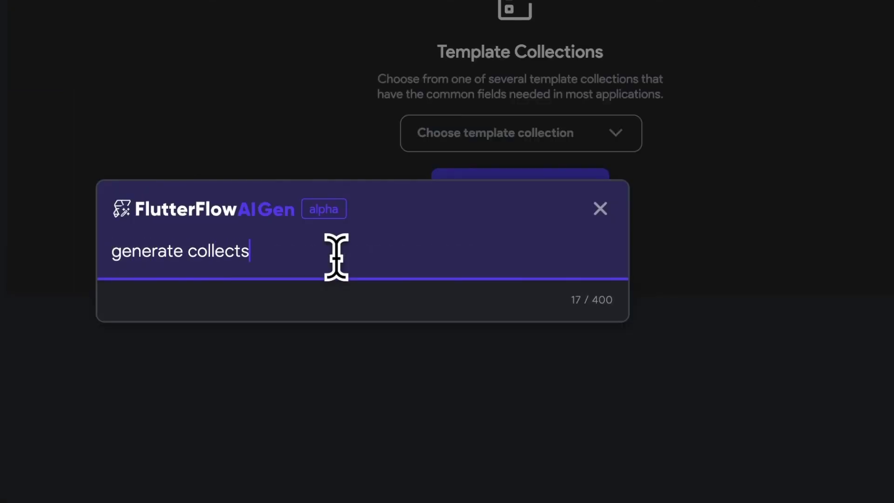
pyautogui.write('io')
pyautogui.press('BackSpace')
pyautogui.press('BackSpace')
pyautogui.press('BackSpace')
pyautogui.write('ions for ')
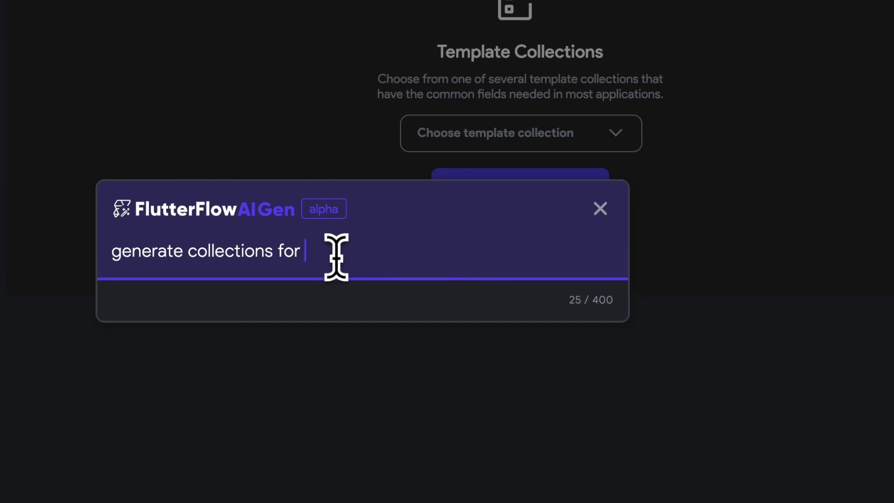
pyautogui.write('an airline app ')
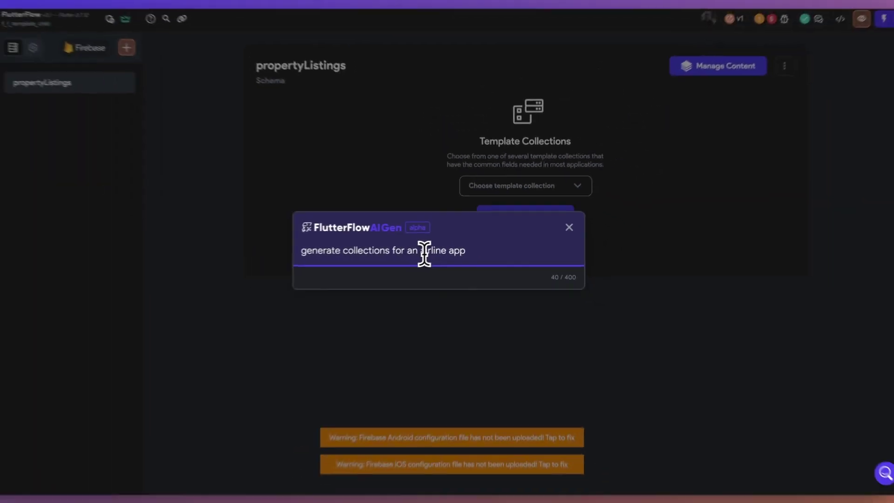
pyautogui.write('wi')
pyautogui.write('th tickets')
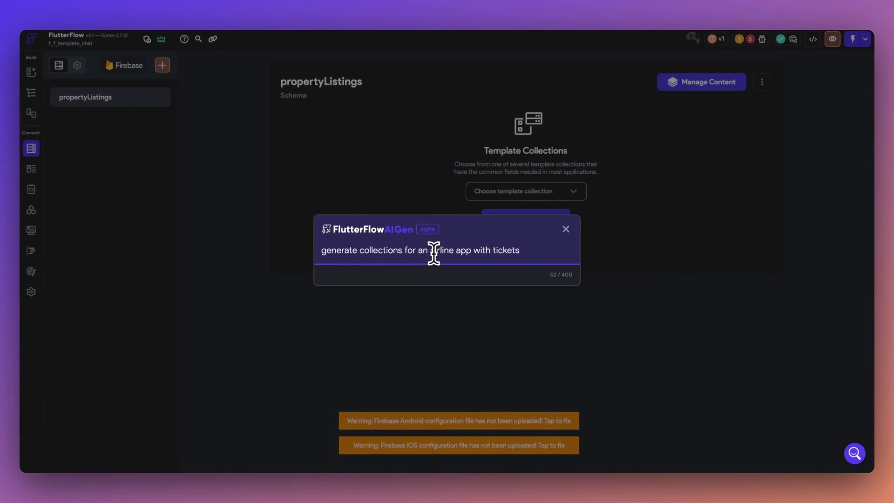
pyautogui.press('Return')
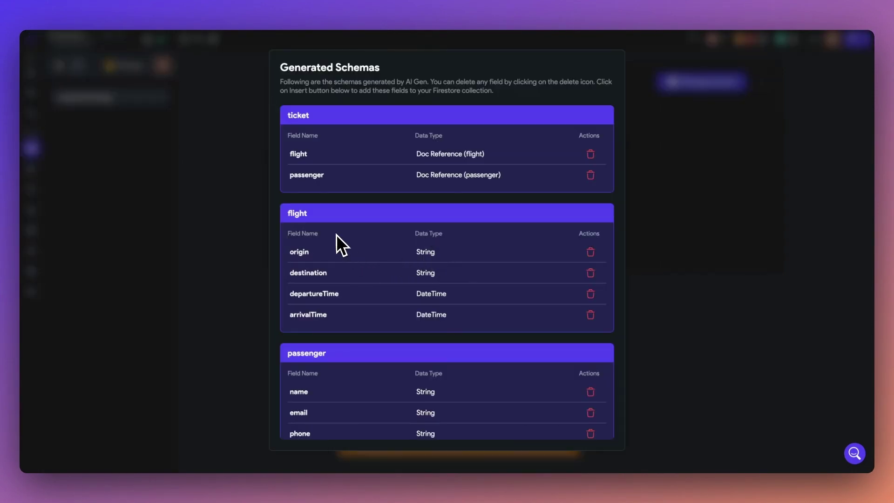
pyautogui.scroll(-3, 361, 226)
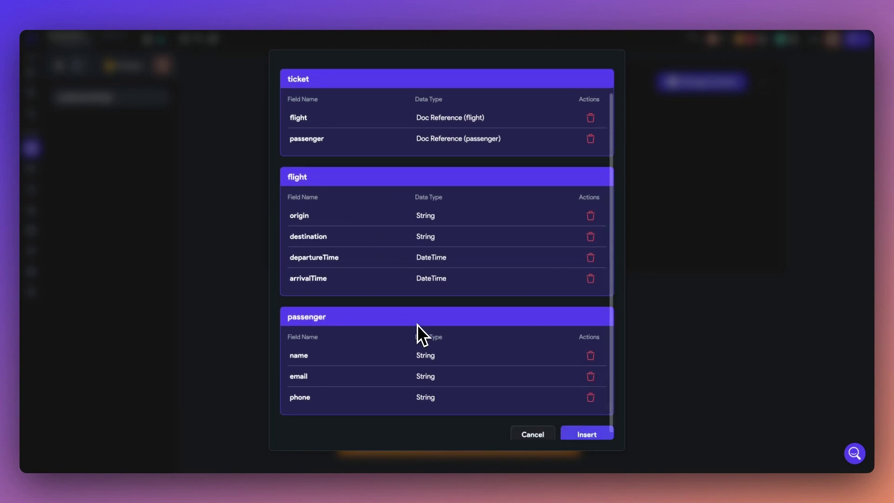
pyautogui.scroll(3, 418, 325)
pyautogui.scroll(-3, 418, 325)
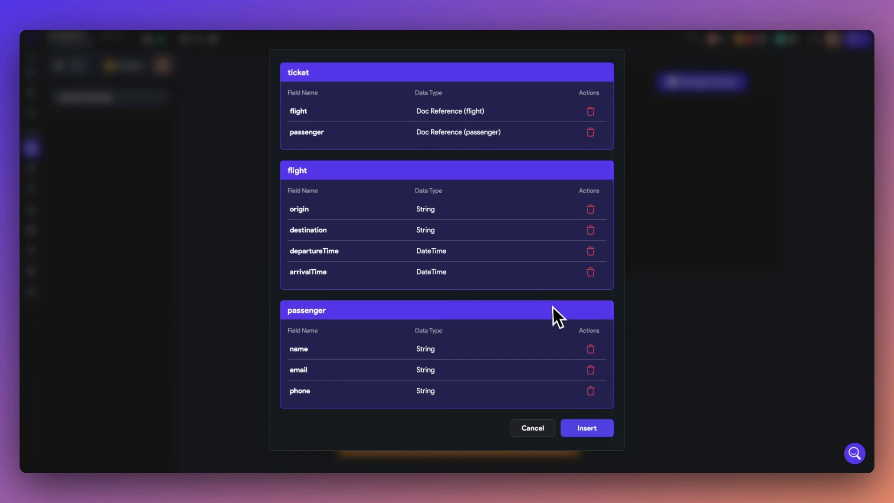
pyautogui.scroll(1, 553, 306)
pyautogui.scroll(-1, 375, 190)
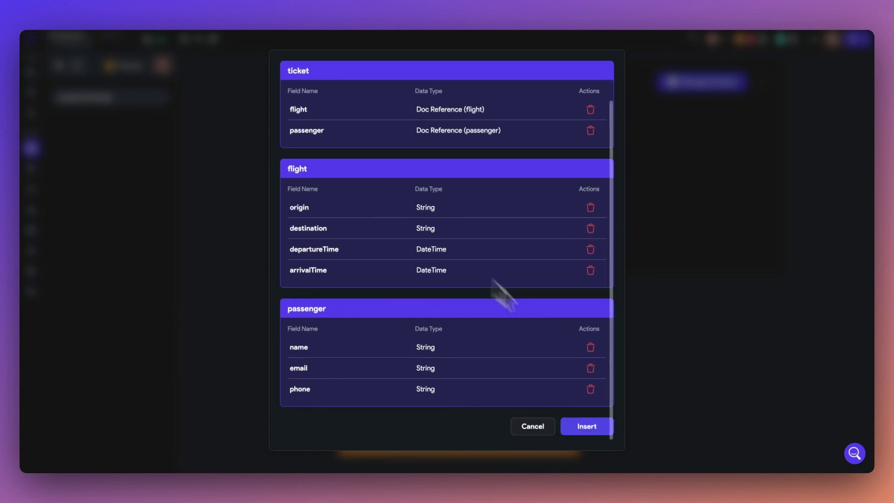
# Step: Insert the ticket, flight and passenger schemas, then review the flight and passenger fields
pyautogui.click(587, 427)
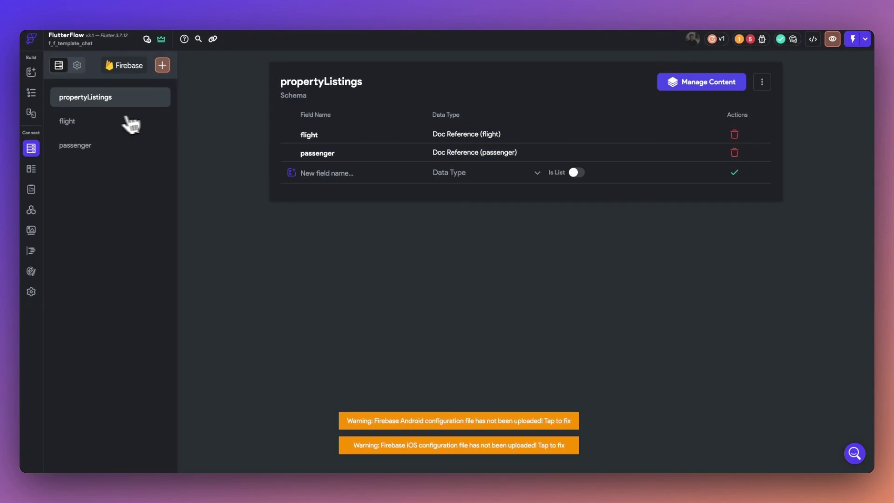
pyautogui.click(68, 121)
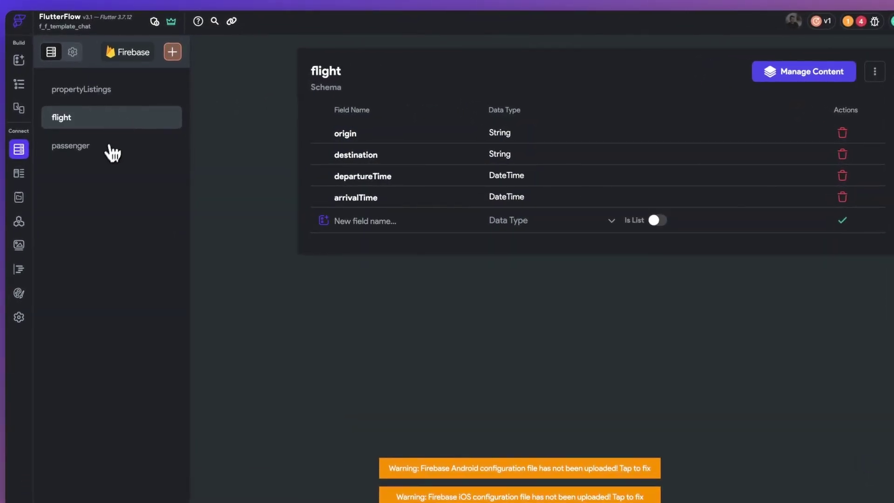
pyautogui.click(70, 146)
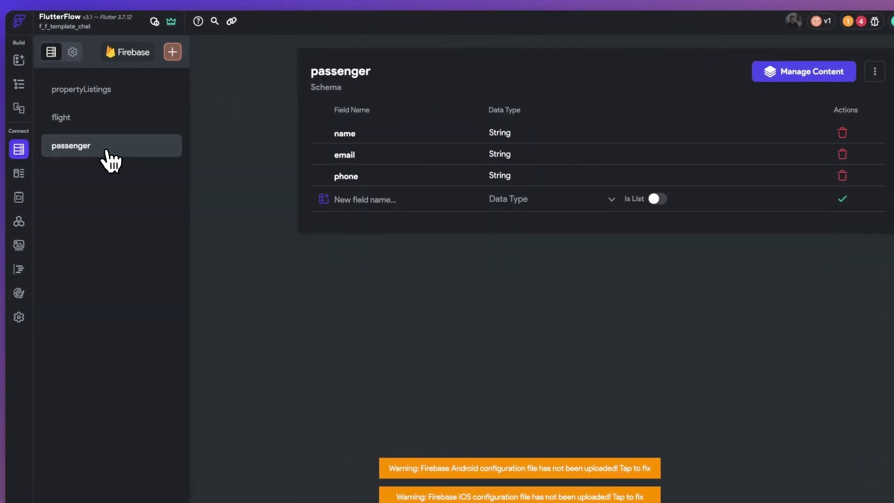
# Step: Submit the airline description to generate passengers, booking and flights schemas
pyautogui.click(119, 119)
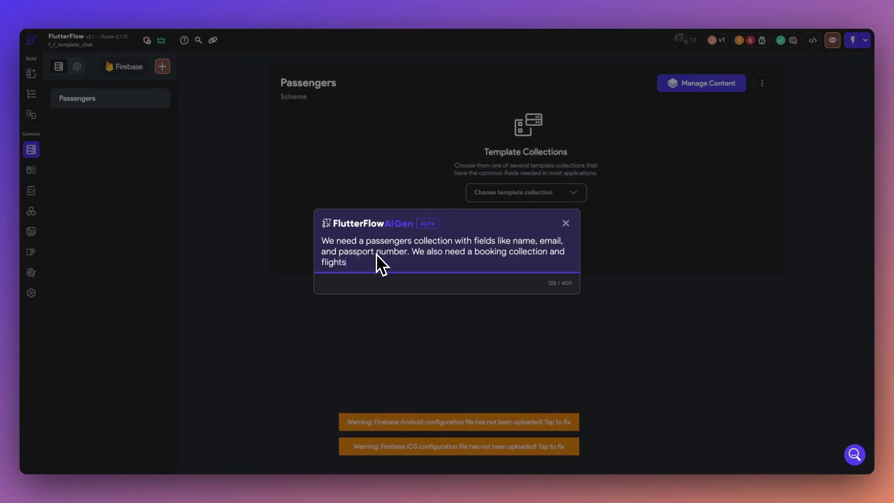
pyautogui.write('Each passenger')
pyautogui.write(' can have mu')
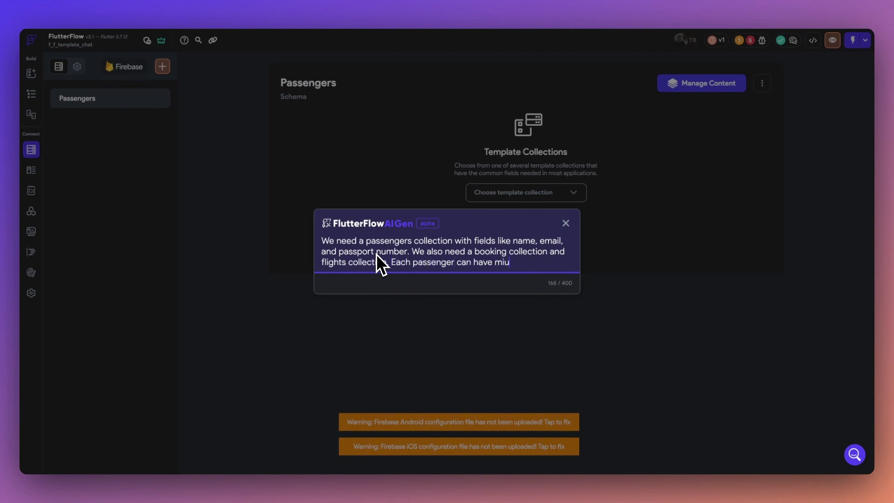
pyautogui.write('ltiple book')
pyautogui.write('and each b')
pyautogui.write('an')
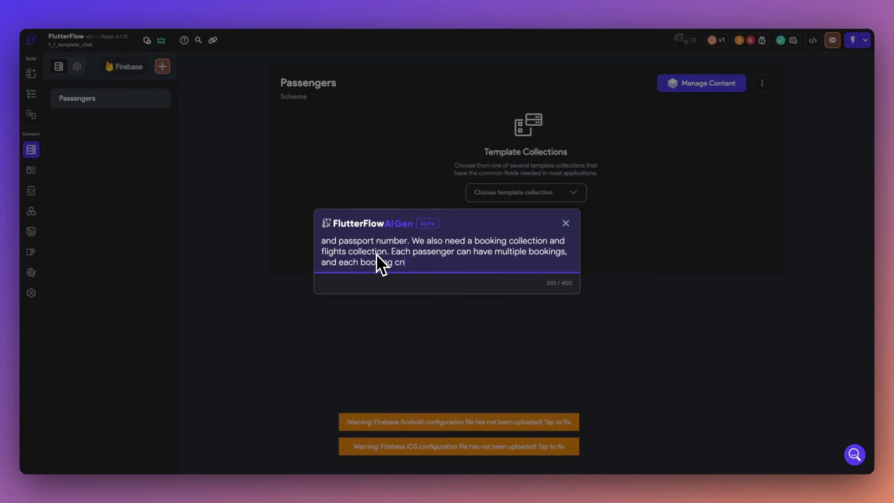
pyautogui.write(' can include multiple fl')
pyautogui.write('ights. Each flight can have multi')
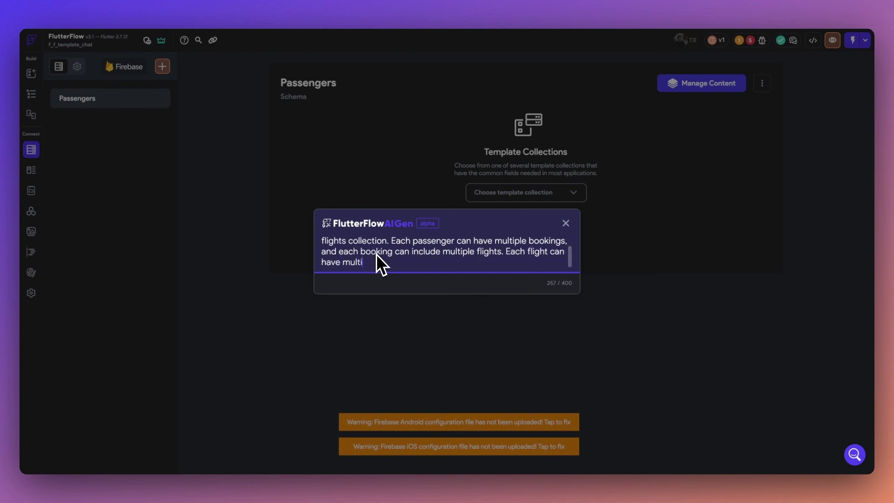
pyautogui.write('engers.')
pyautogui.press('Return')
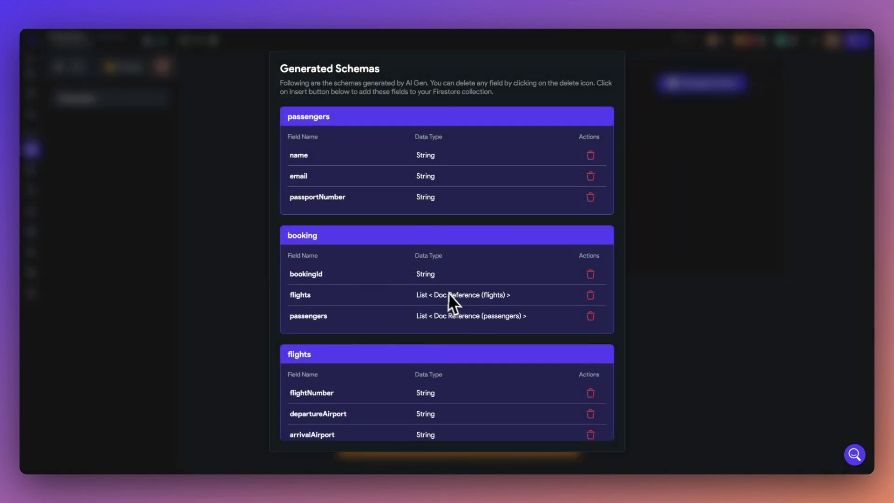
pyautogui.scroll(-3, 394, 249)
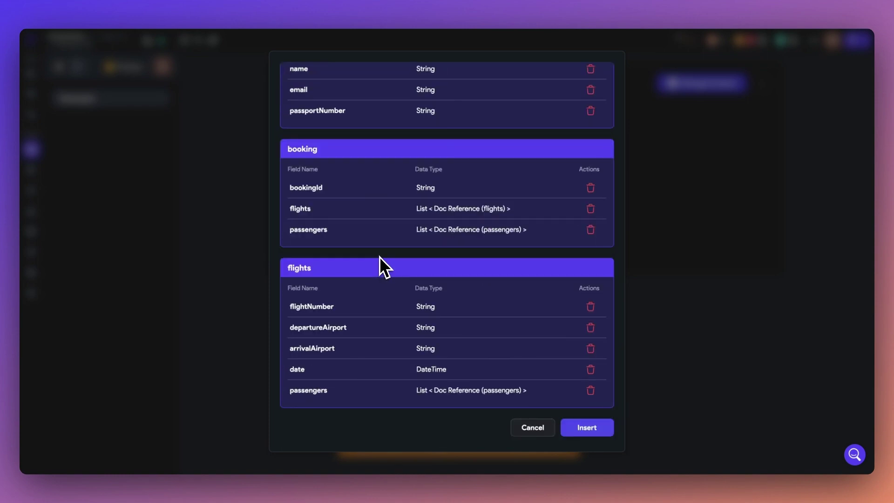
pyautogui.scroll(3, 408, 231)
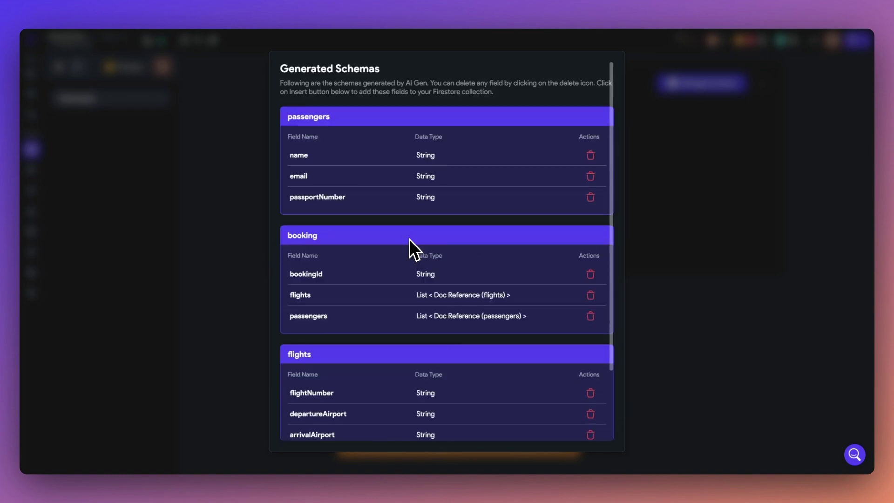
pyautogui.scroll(-1, 410, 239)
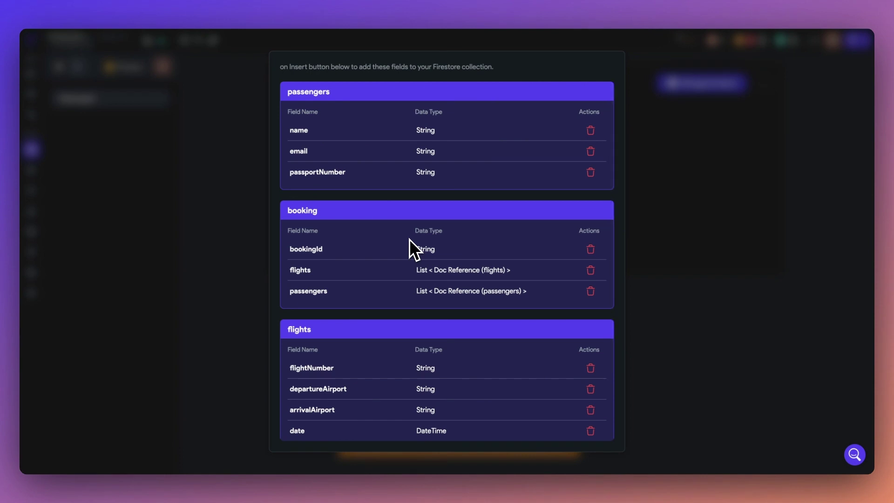
pyautogui.scroll(-1, 409, 238)
pyautogui.scroll(-2, 410, 240)
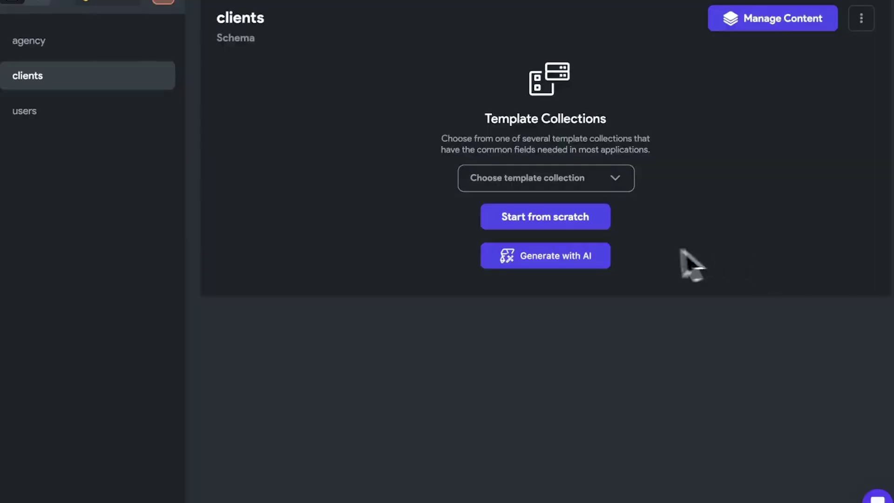
# Step: Submit an AI prompt describing clients with past projects, reviews and past successful sales
pyautogui.click(545, 256)
pyautogui.write('Generate a collec')
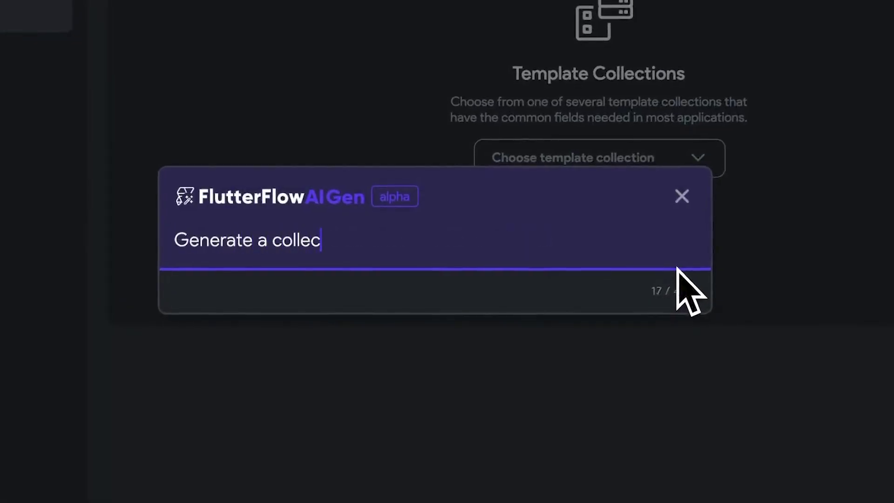
pyautogui.write('tion for clients. their past projec')
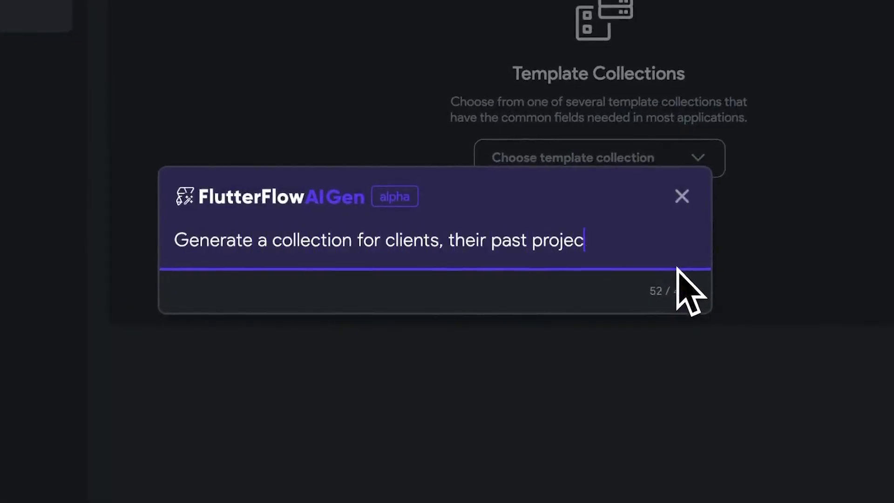
pyautogui.write('ts, reviews and past su')
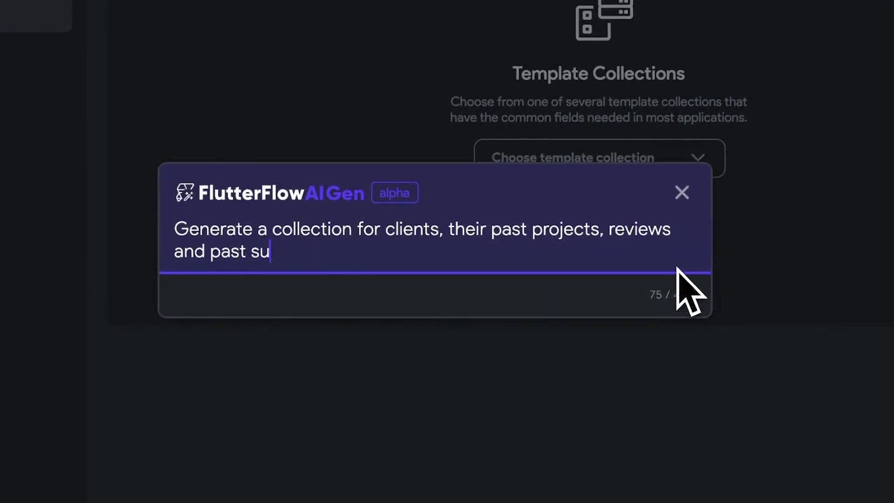
pyautogui.write('ccessful sales.')
pyautogui.click(678, 270)
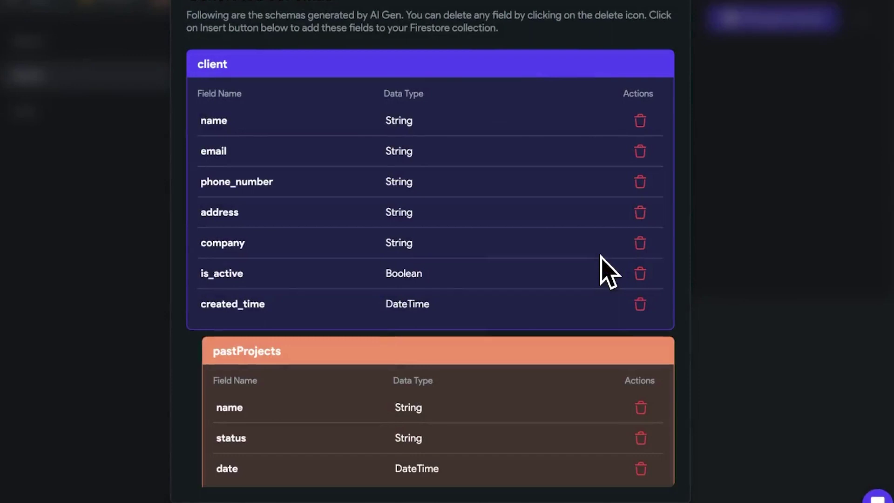
pyautogui.scroll(-3, 640, 265)
pyautogui.scroll(-2, 642, 261)
pyautogui.scroll(-4, 647, 262)
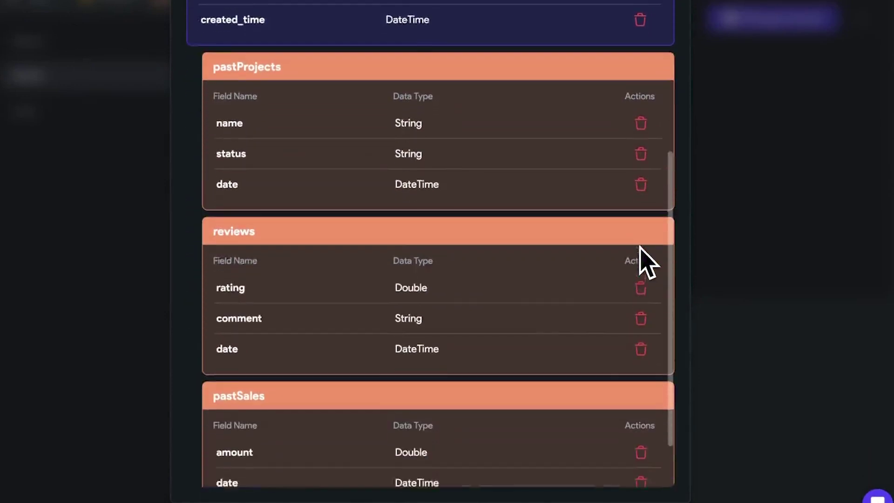
pyautogui.scroll(-2, 646, 263)
pyautogui.scroll(3, 648, 262)
pyautogui.scroll(4, 647, 263)
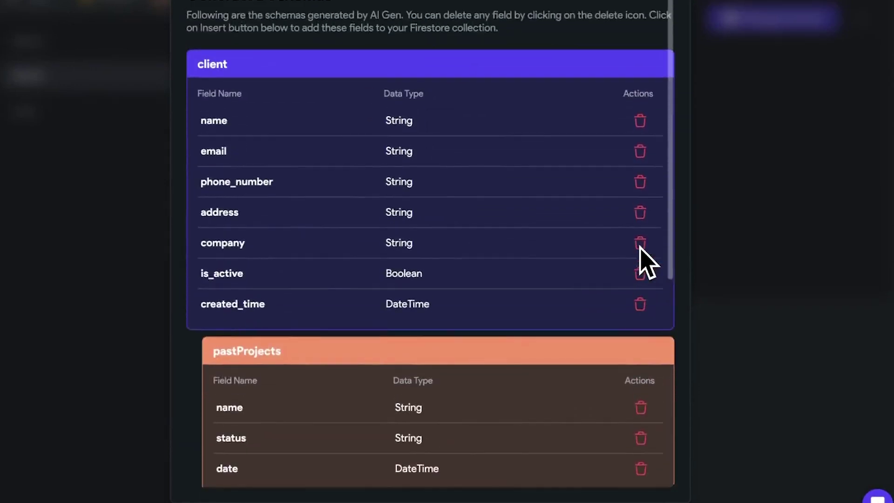
pyautogui.scroll(-3, 647, 262)
pyautogui.scroll(-4, 646, 261)
pyautogui.scroll(-2, 646, 238)
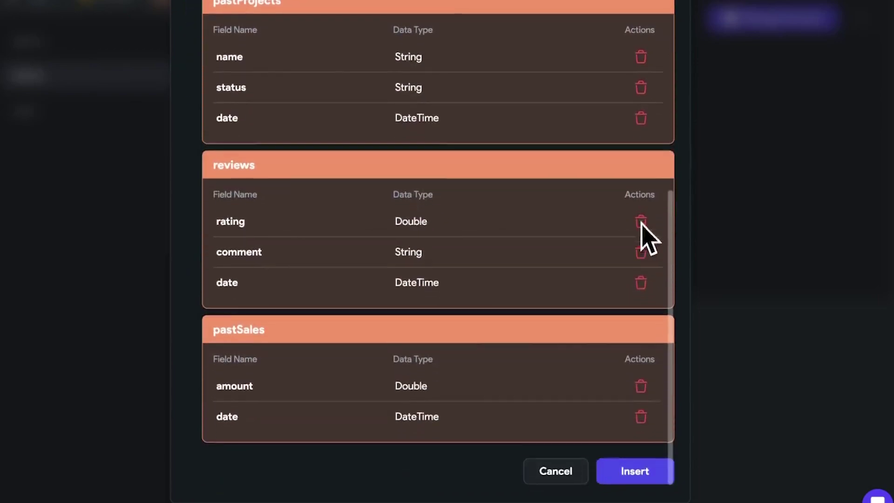
# Step: Insert the client, pastProjects, reviews and pastSales schemas into Firestore
pyautogui.click(635, 471)
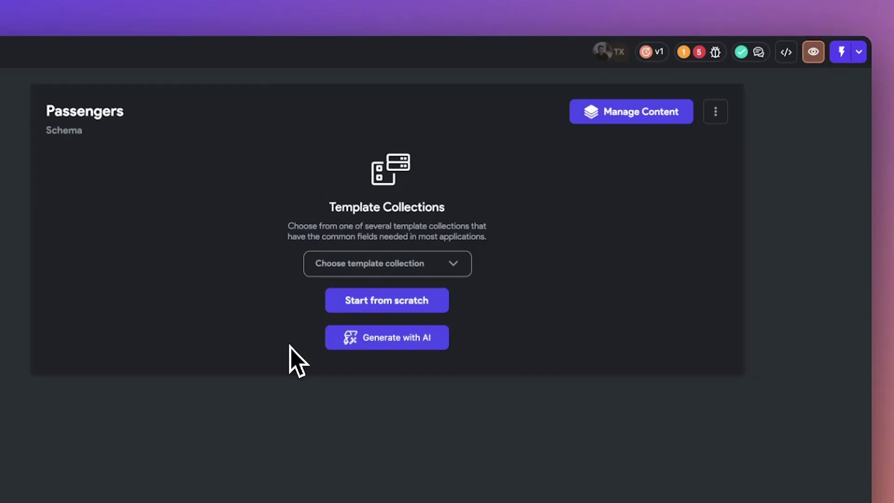